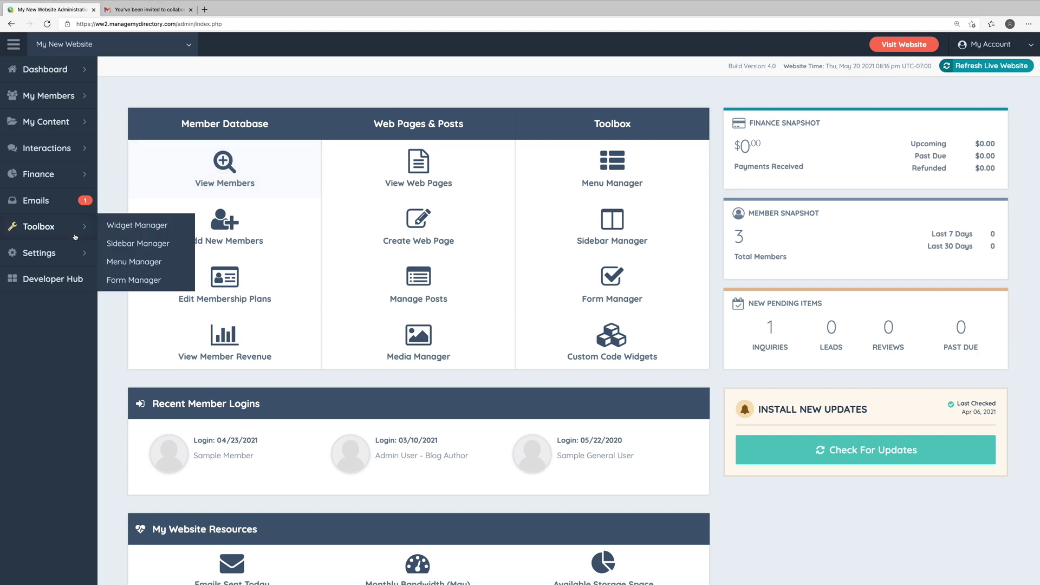
Go to Settings > Admin Accounts to list the site's administrators
mouse_move(38, 252)
left_click(135, 306)
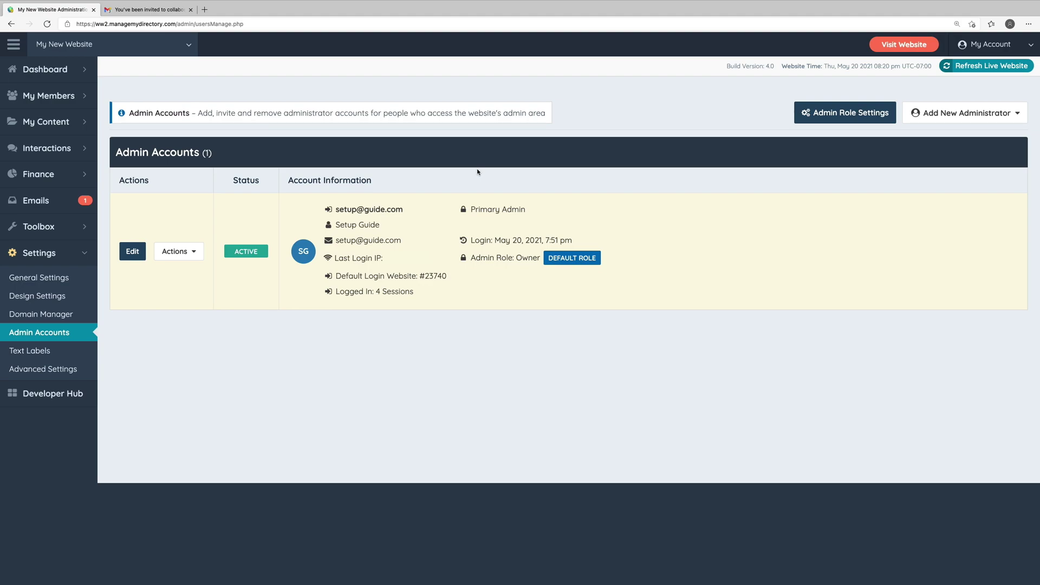
Open Admin Role Settings to view the custom and four default admin roles
left_click(843, 114)
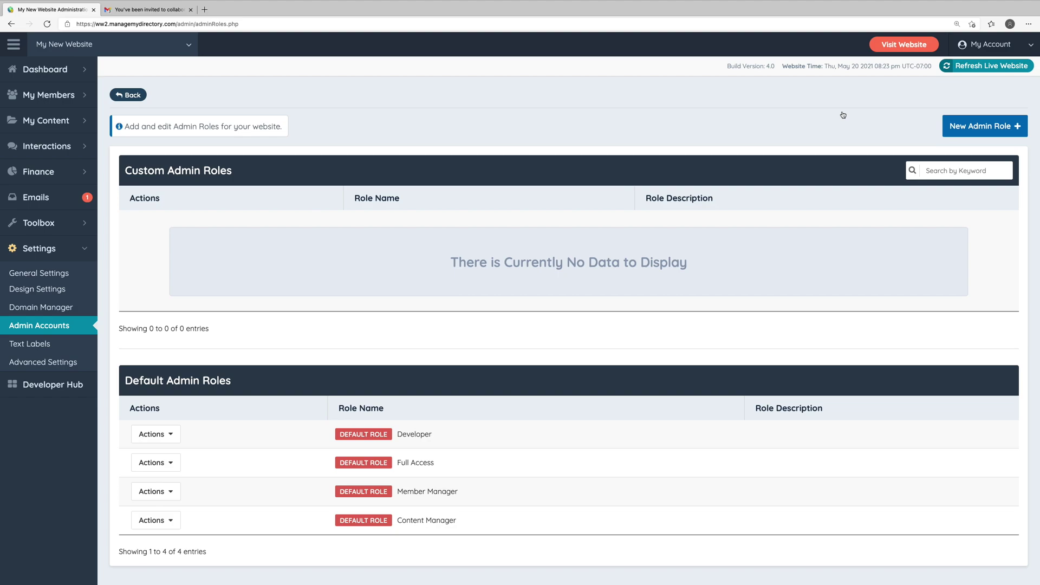
left_click(143, 438)
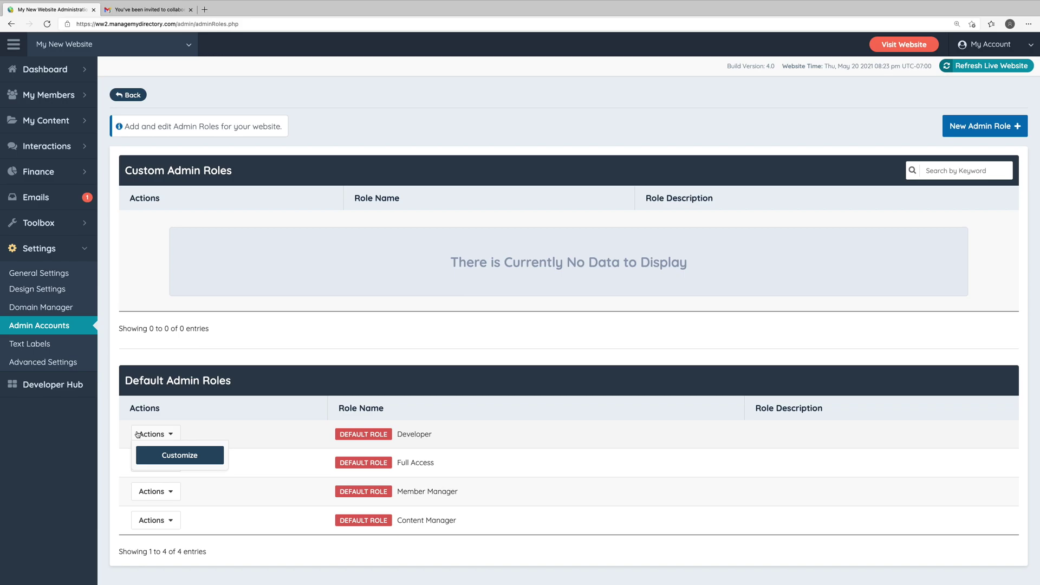
left_click(150, 449)
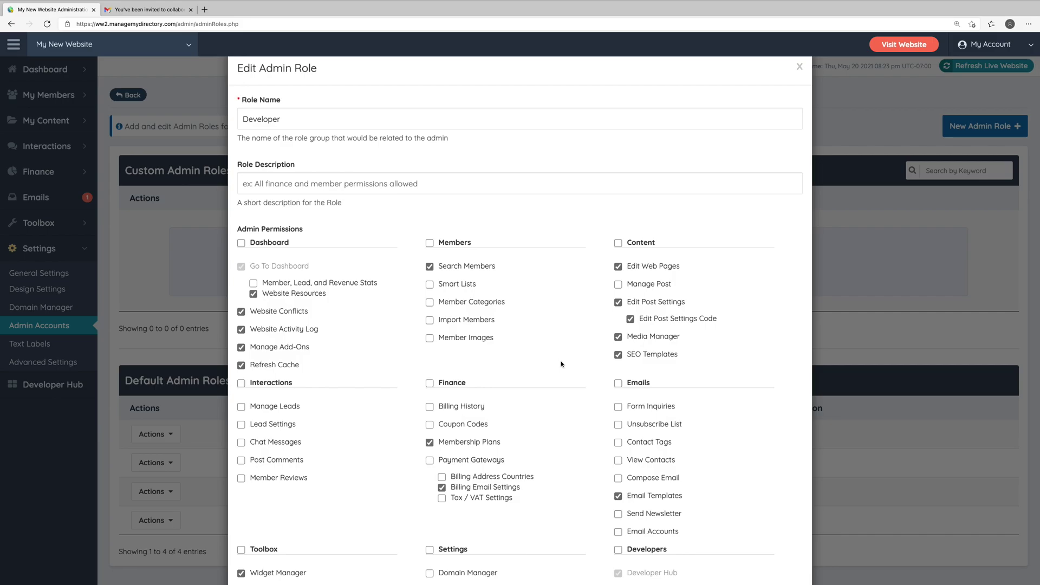
scroll(745, 292, "down", 3)
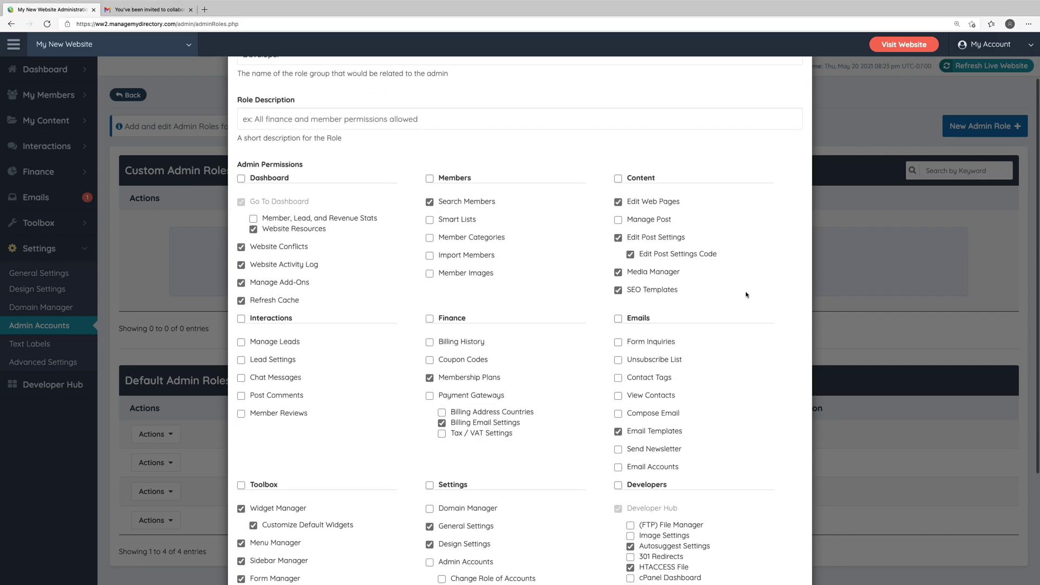
left_click(852, 287)
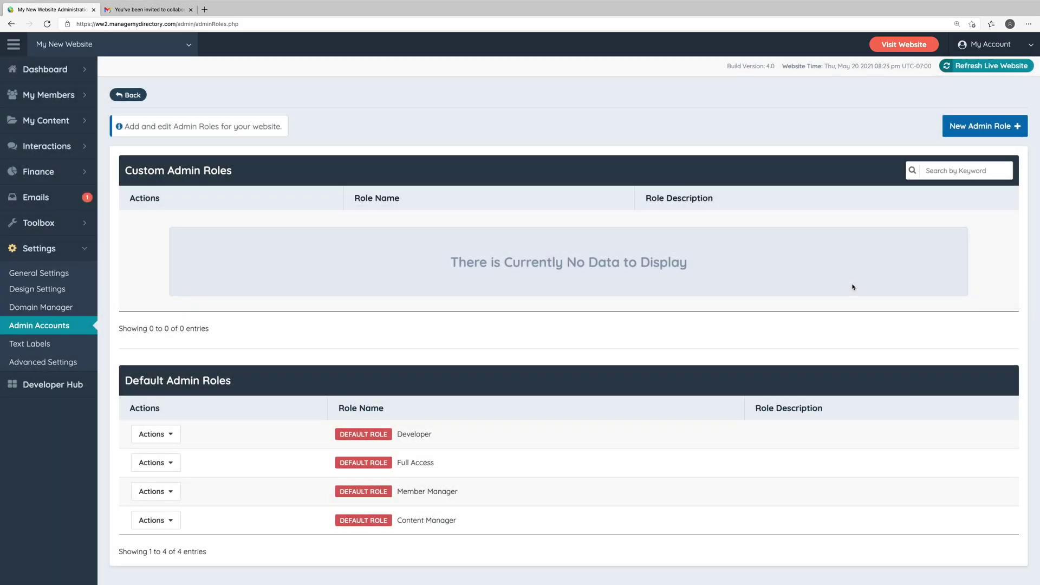
left_click(974, 132)
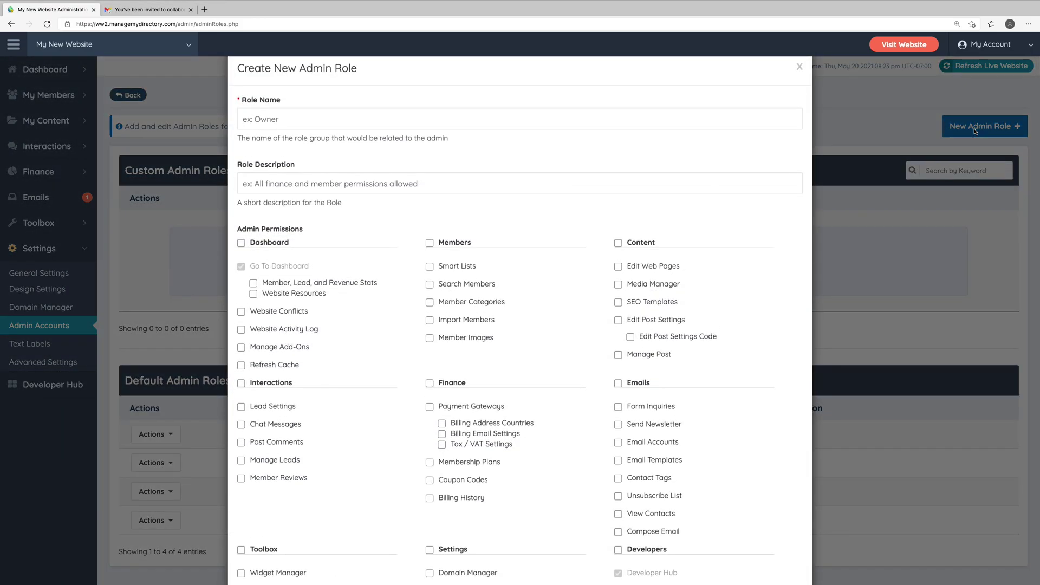
left_click(534, 118)
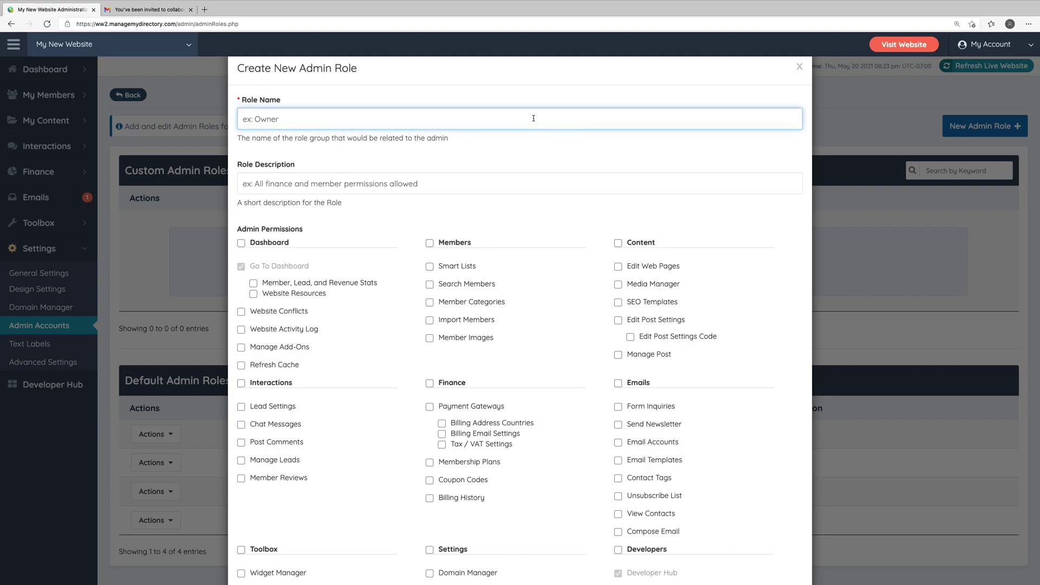
left_click(470, 190)
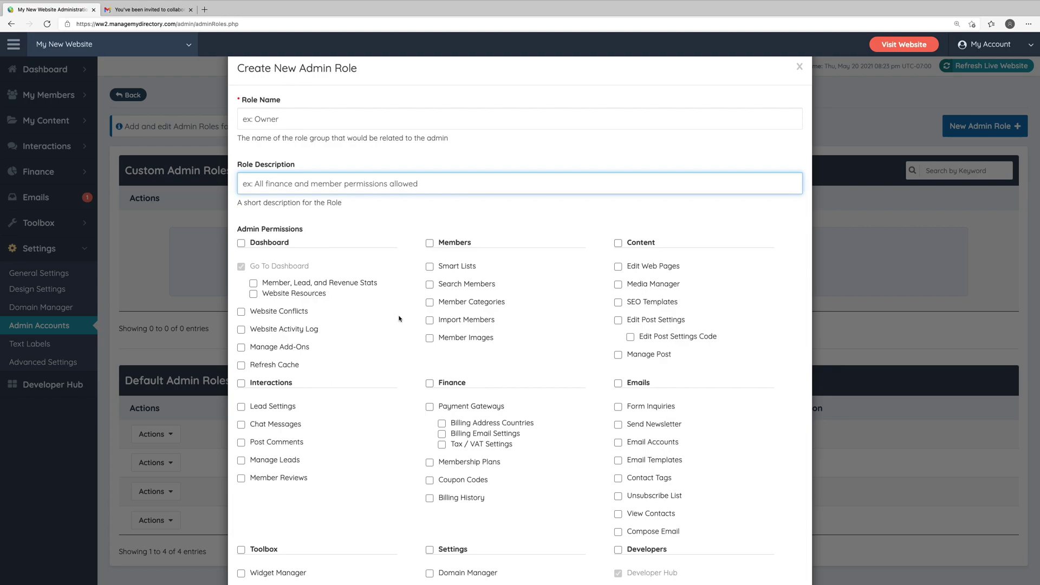
scroll(439, 410, "down", 4)
scroll(448, 459, "down", 1)
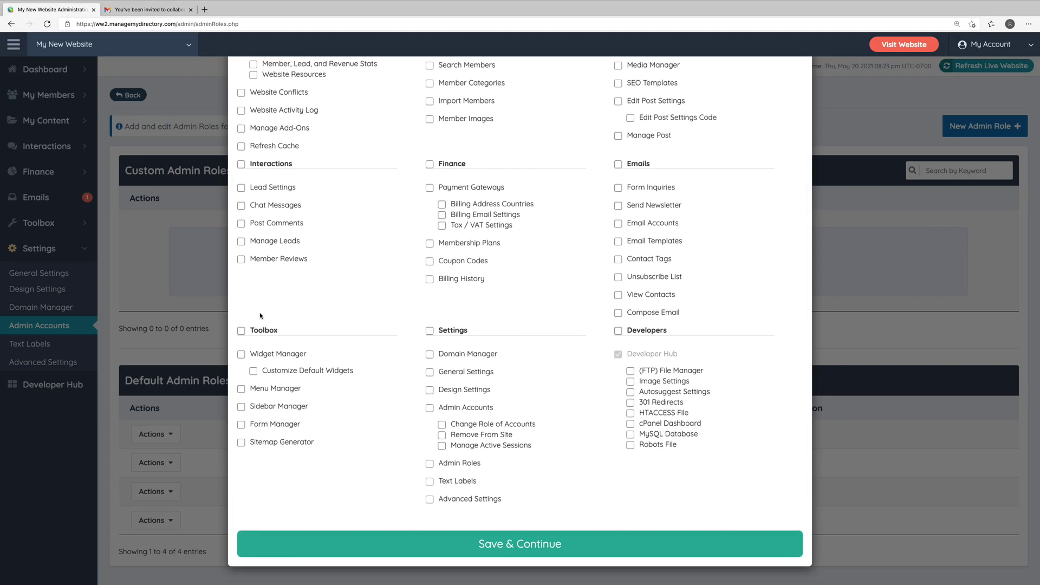
left_click(167, 235)
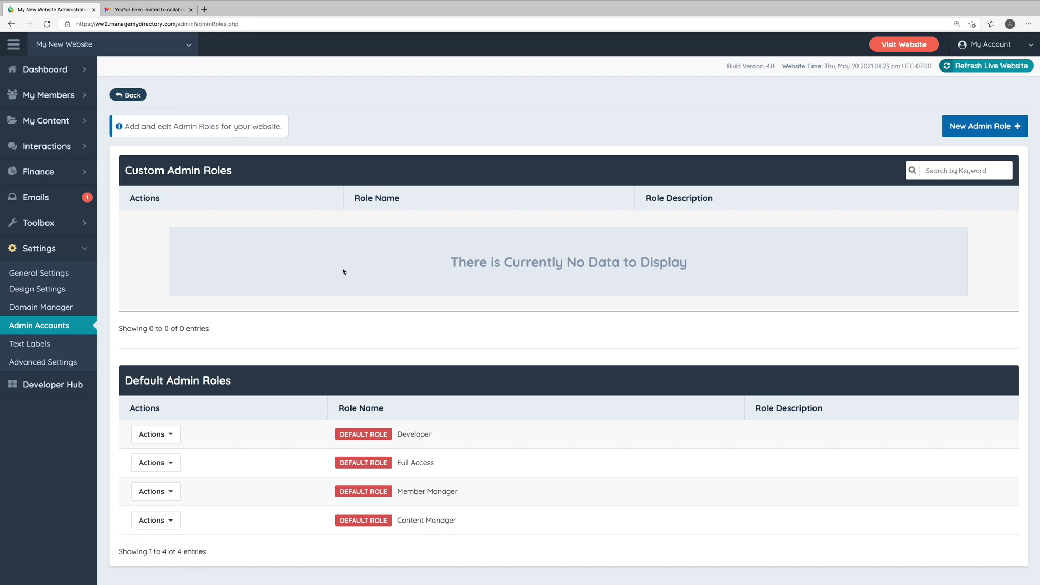
Return to Admin Accounts, open Invite Admin via Email, and preview its Email and Role fields
left_click(139, 97)
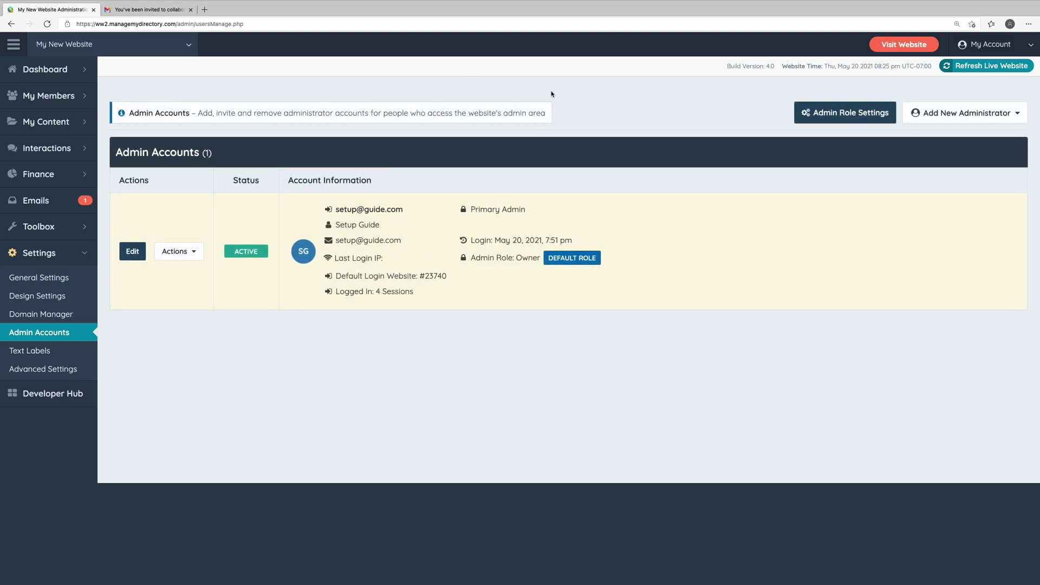
left_click(983, 113)
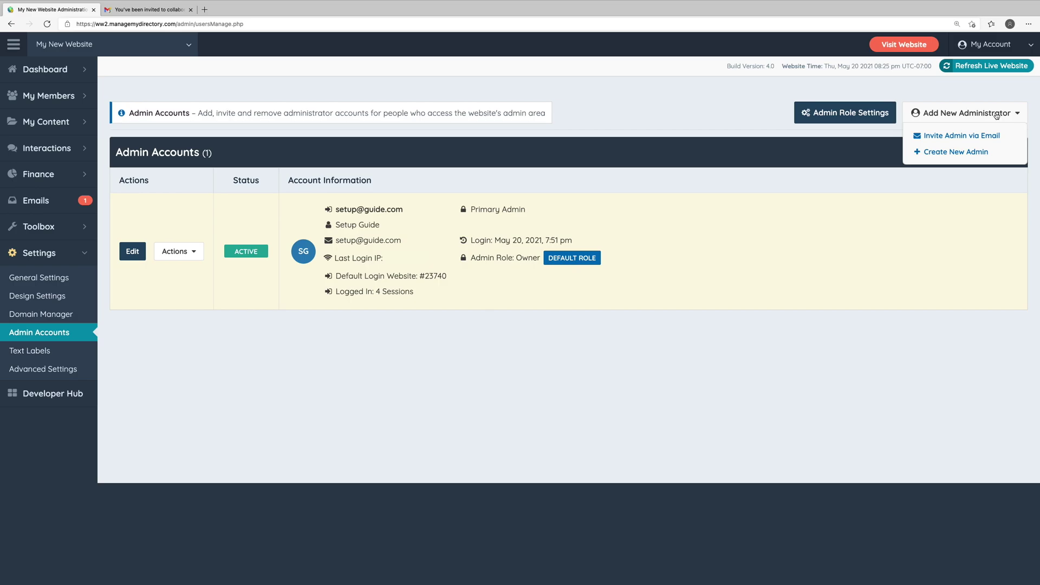
left_click(991, 136)
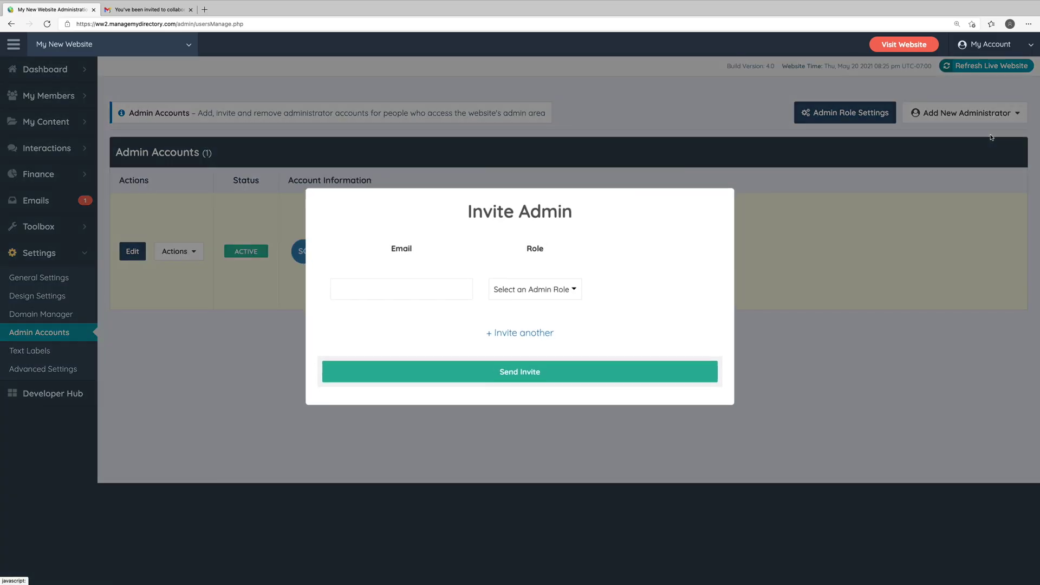
left_click(373, 299)
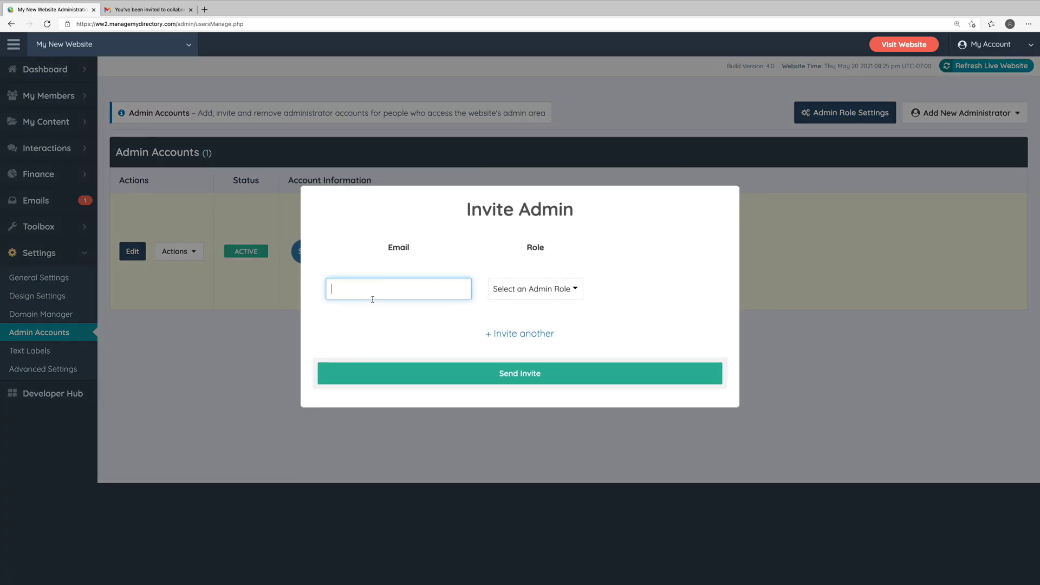
left_click(535, 291)
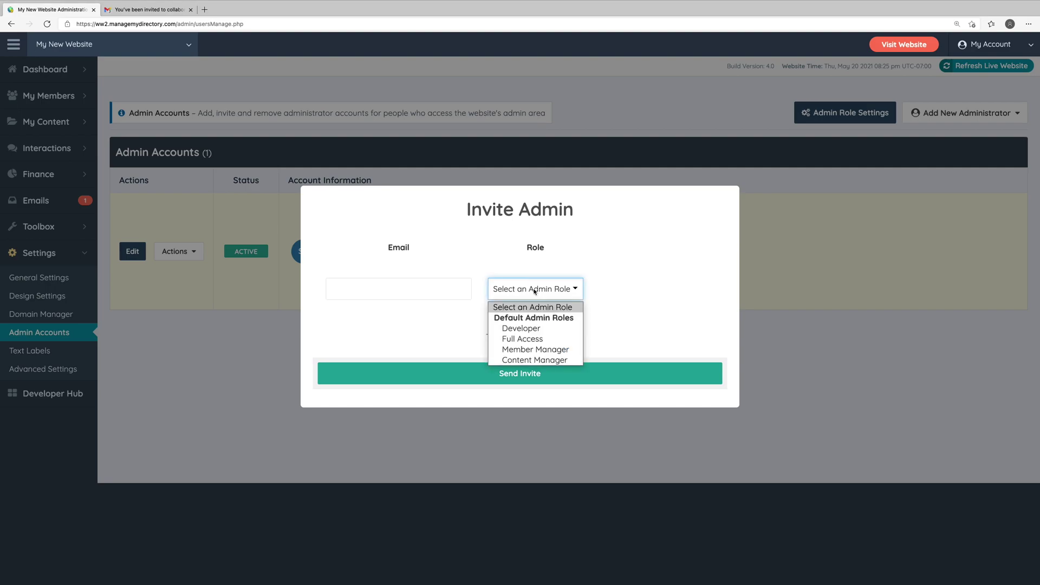
left_click(627, 295)
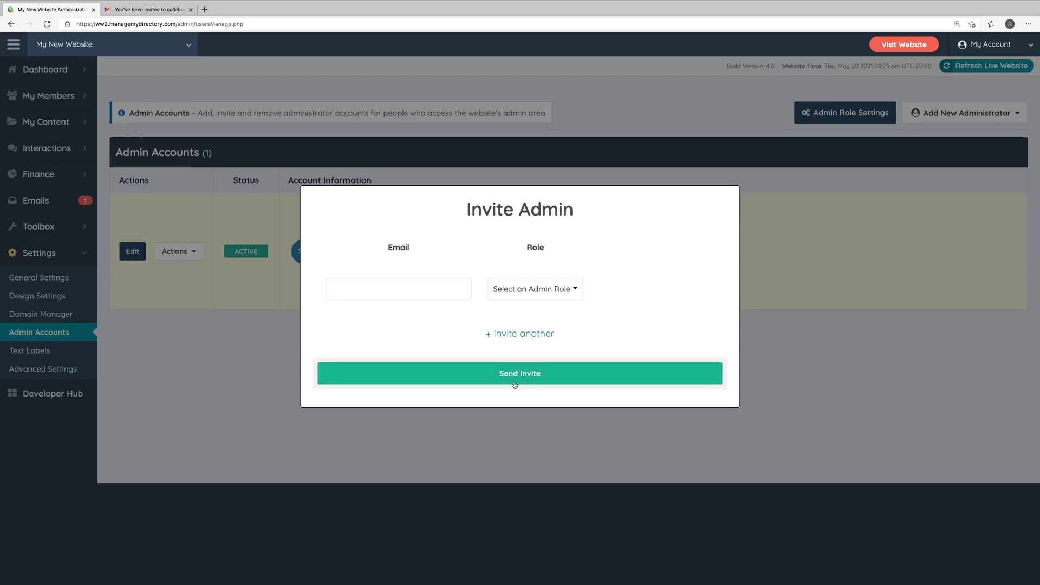
View the Gmail invitation to collaborate on My New Website
left_click(155, 16)
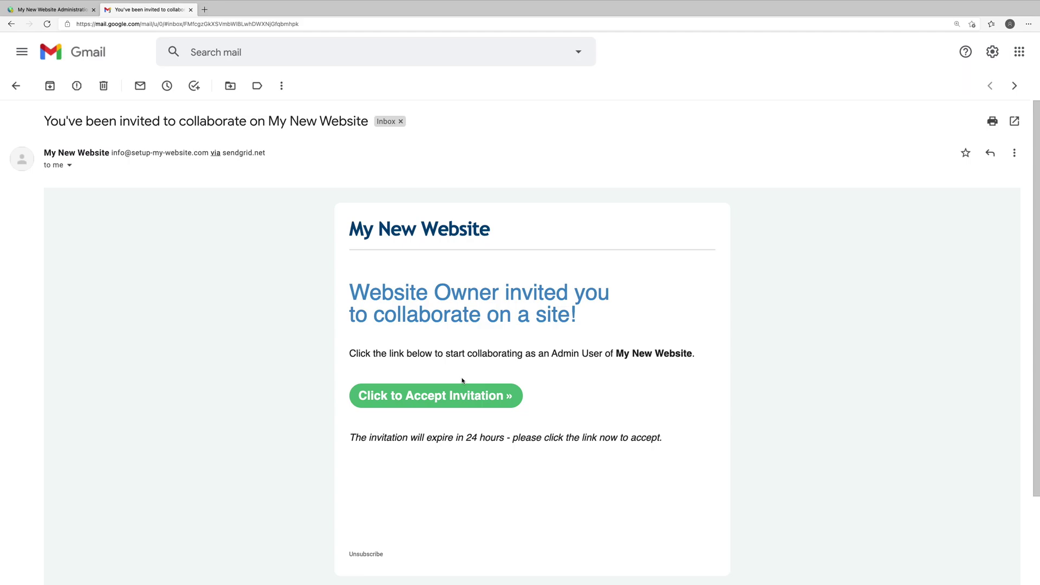
Back in the admin area, close Invite Admin and start Create New Admin
left_click(55, 9)
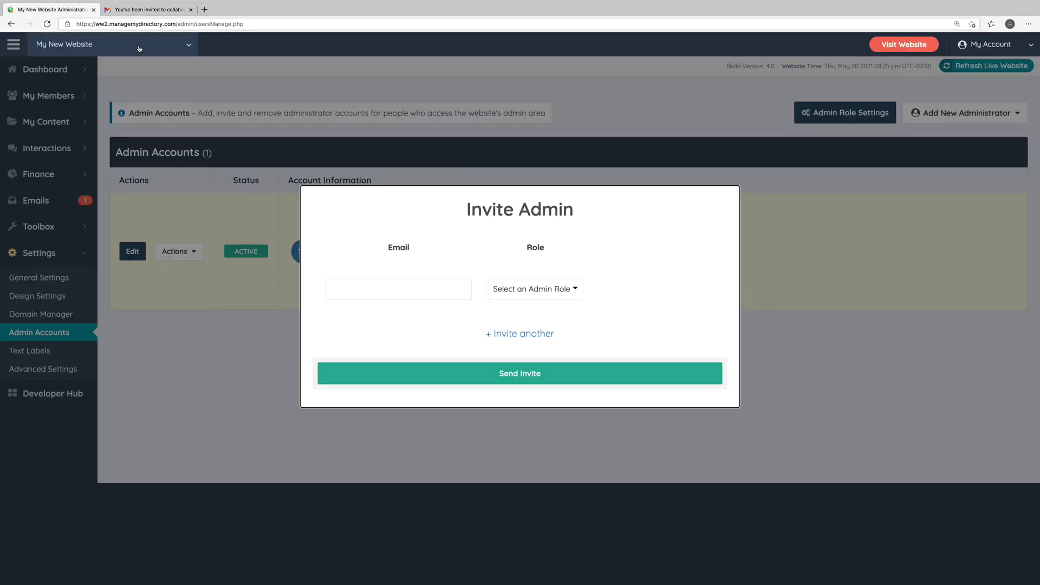
left_click(902, 229)
left_click(953, 115)
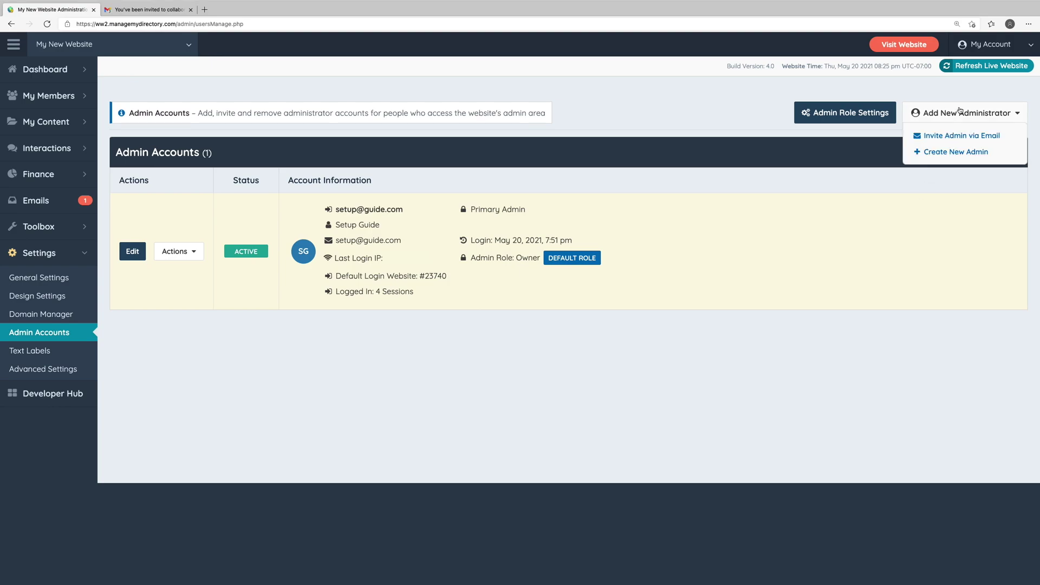
left_click(957, 152)
Look over the username, password, account role and full name fields of the new-admin form
left_click(659, 194)
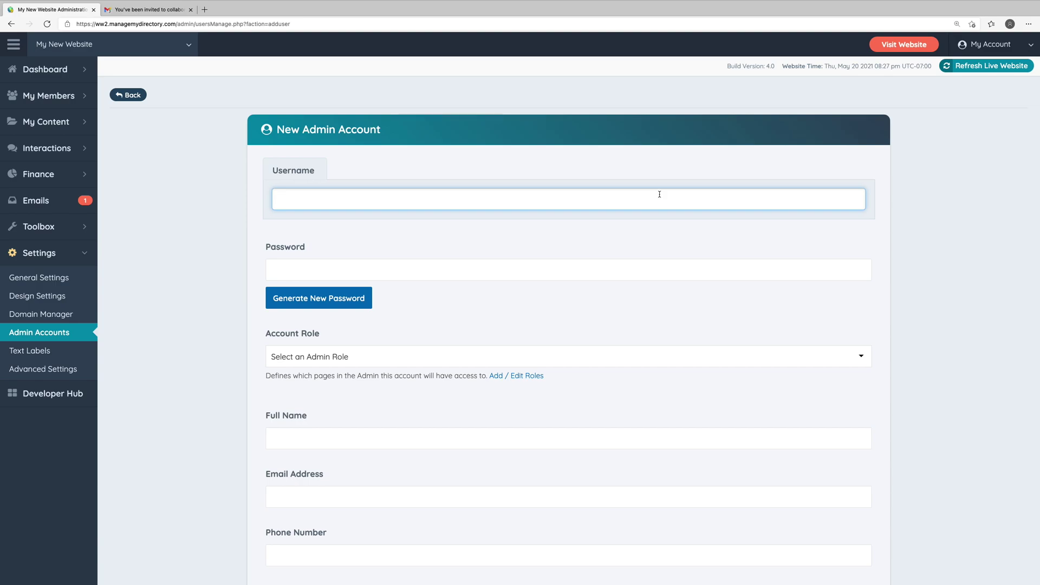
left_click(371, 273)
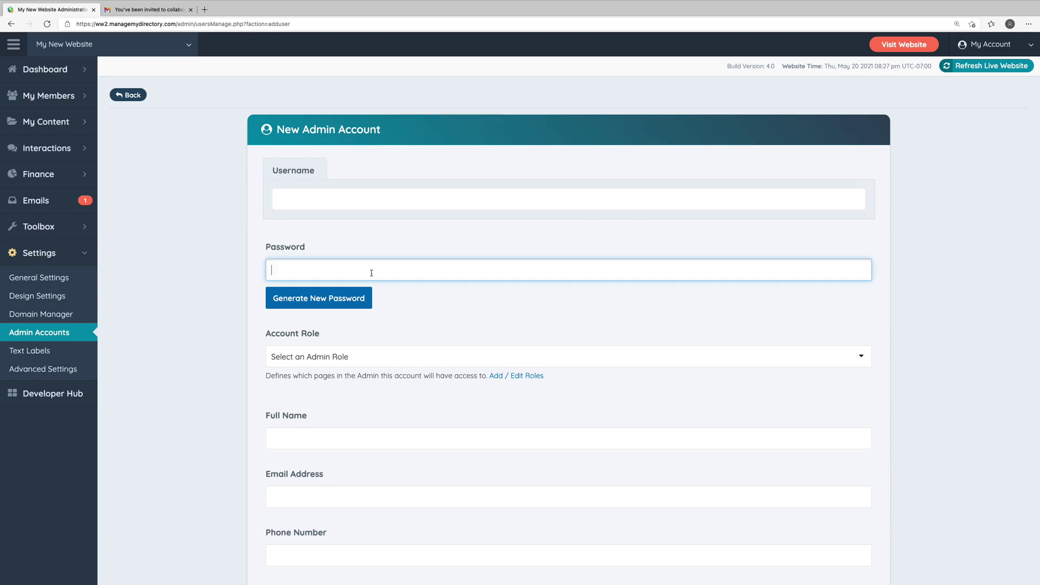
left_click(375, 363)
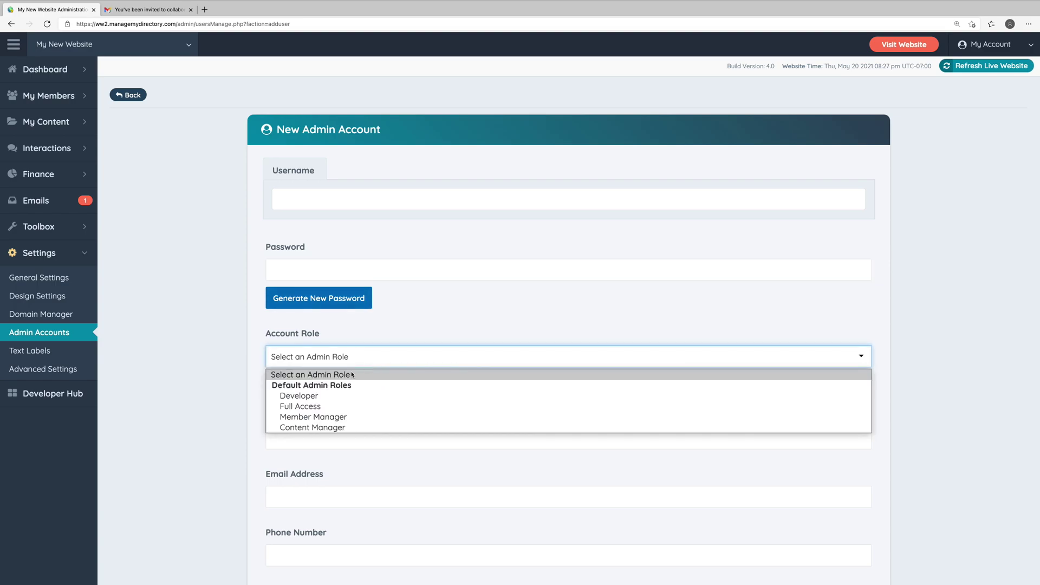
left_click(352, 374)
left_click(309, 438)
Check the email, phone and signature fields, try Save Changes, then return to Admin Accounts
scroll(309, 423, "down", 2)
left_click(312, 404)
scroll(313, 408, "down", 1)
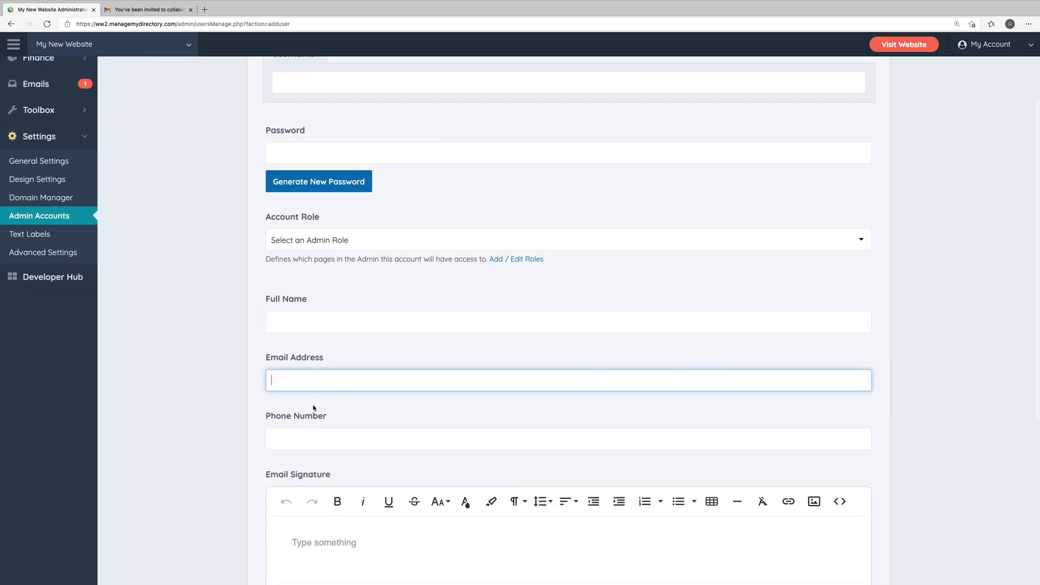
scroll(314, 401, "down", 1)
left_click(318, 379)
scroll(320, 379, "down", 3)
left_click(334, 372)
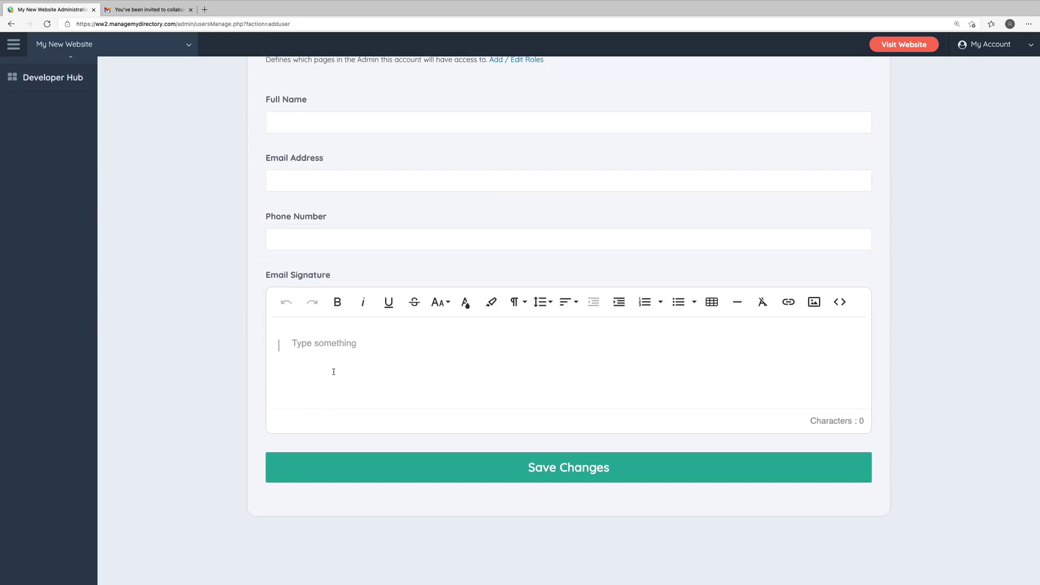
left_click(561, 467)
left_click(135, 96)
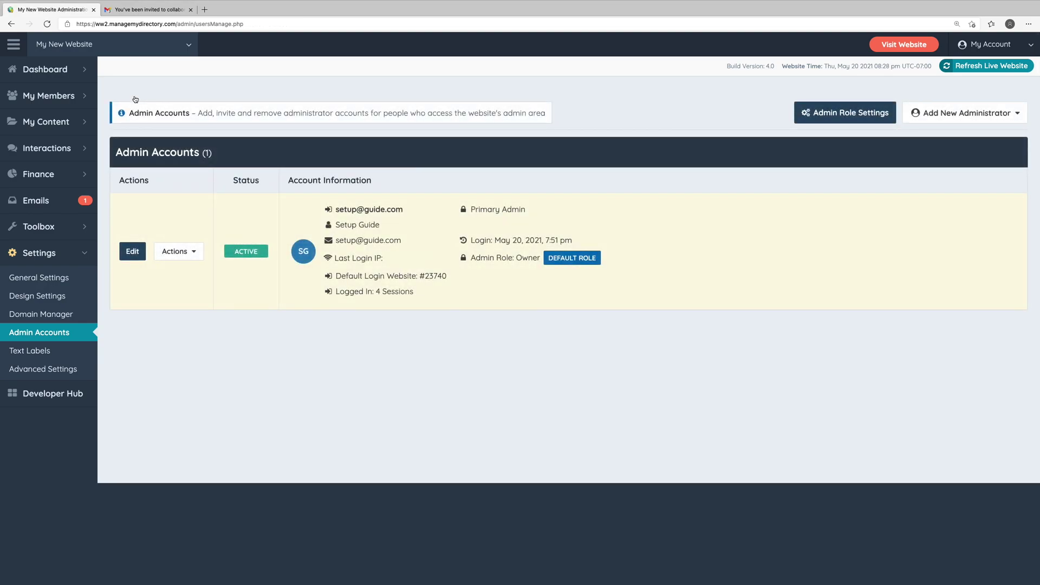
left_click(194, 251)
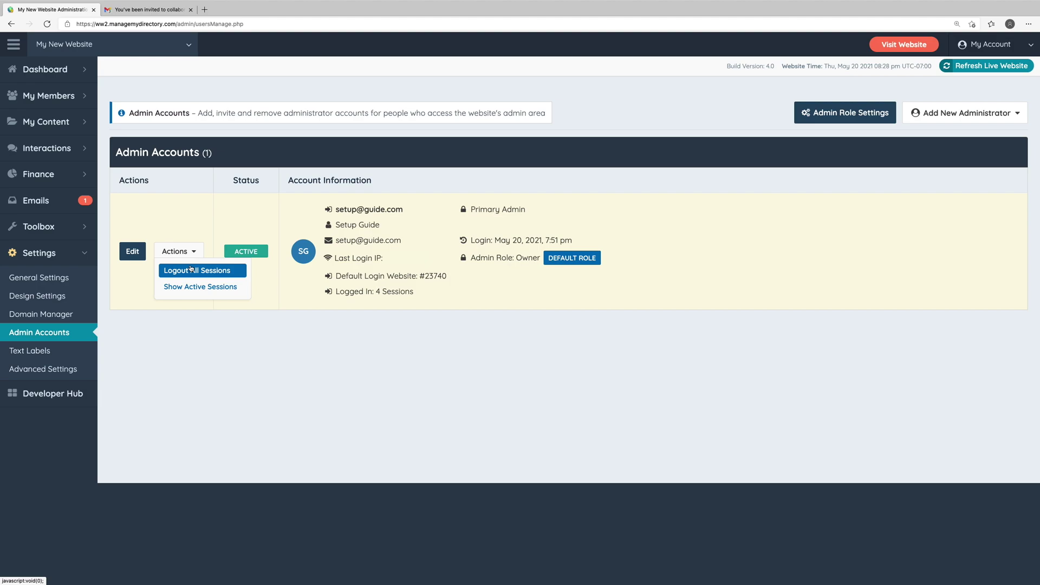
left_click(190, 269)
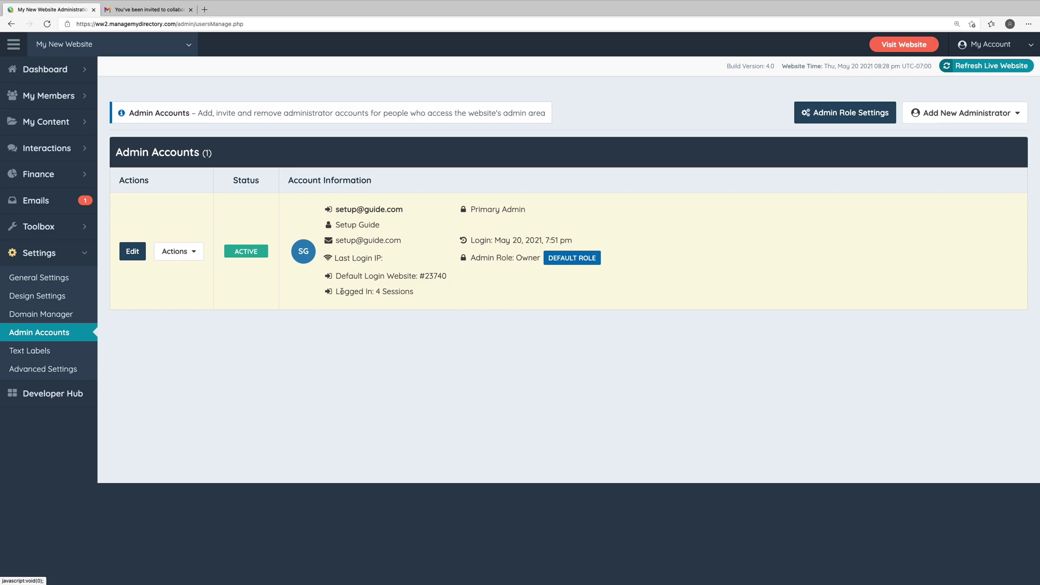